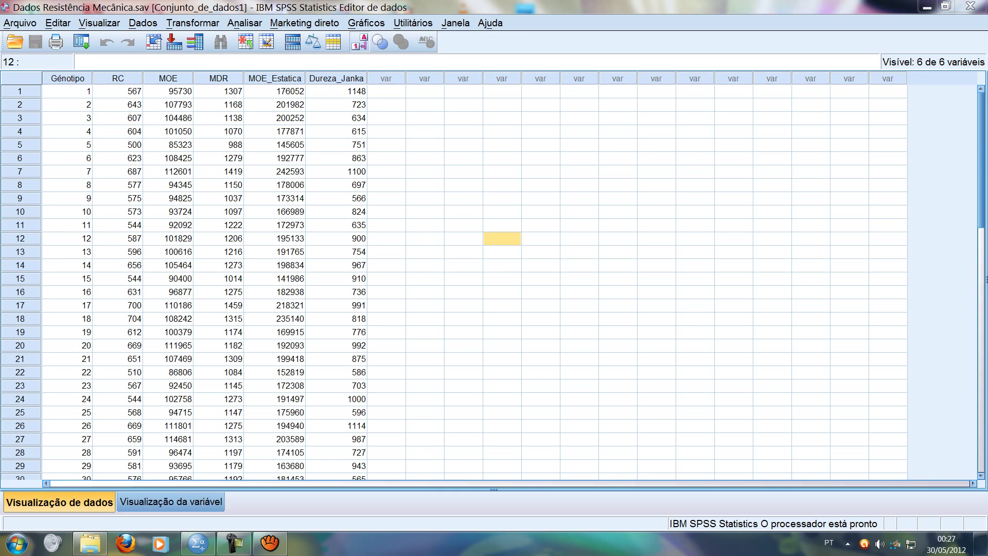
Examine the Dureza_Janka response column and the predictor columns RC through MOE_Estatica in the data sheet
left_click(386, 104)
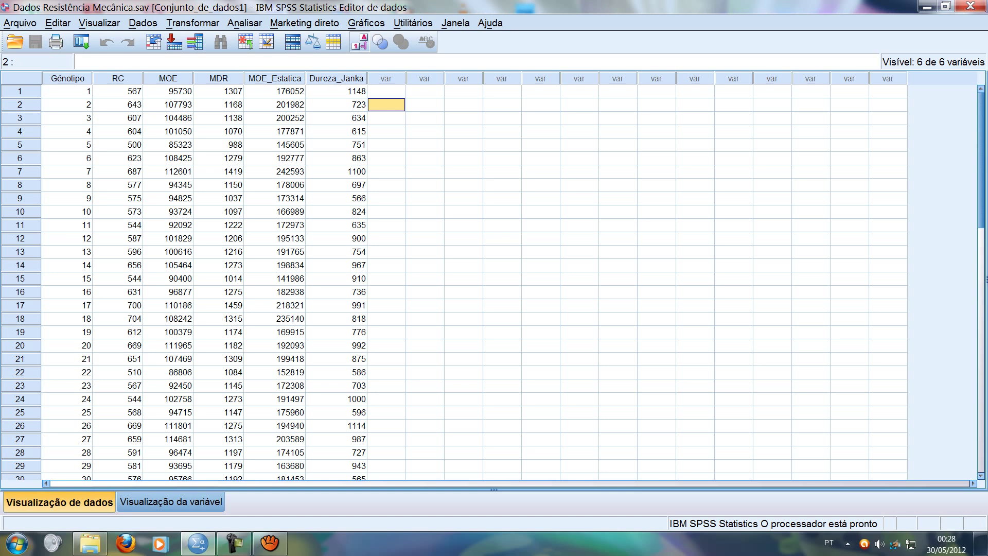
left_click(386, 91)
left_click(386, 104)
left_click_drag(336, 78, 167, 78)
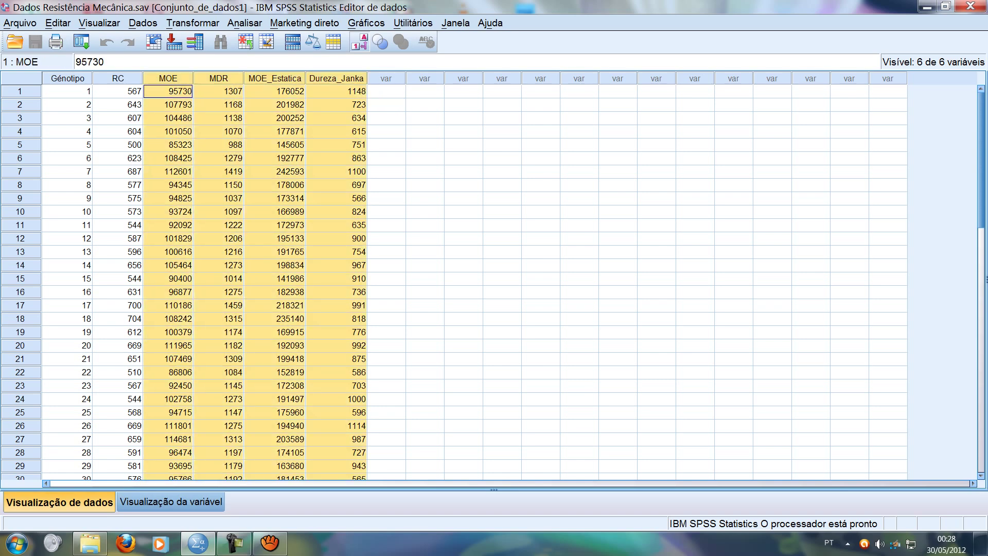
left_click(336, 91)
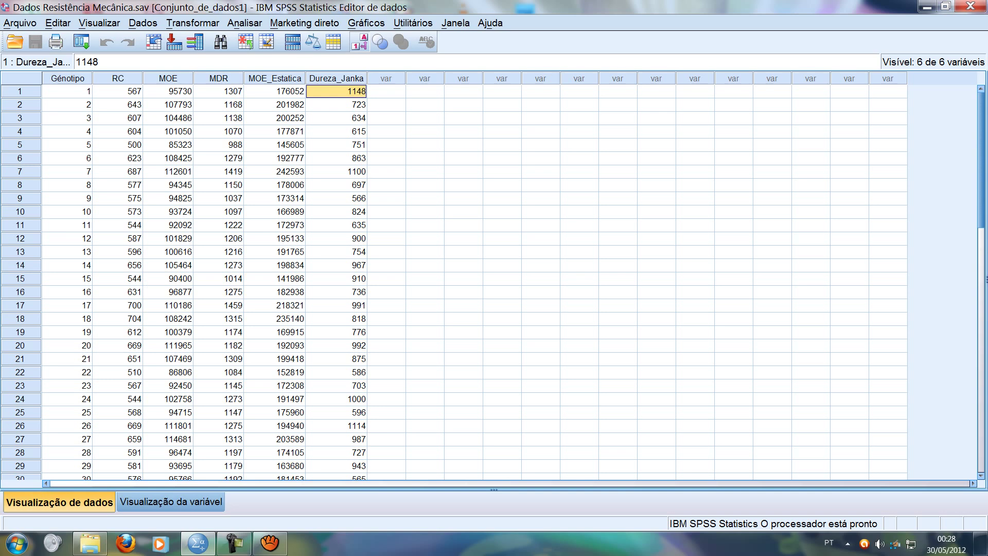
left_click(463, 118)
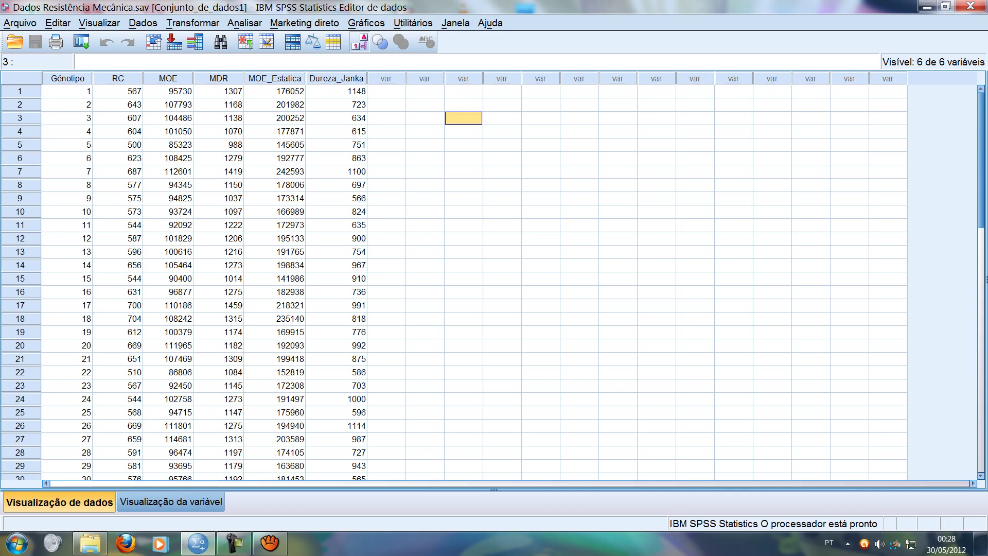
left_click(463, 158)
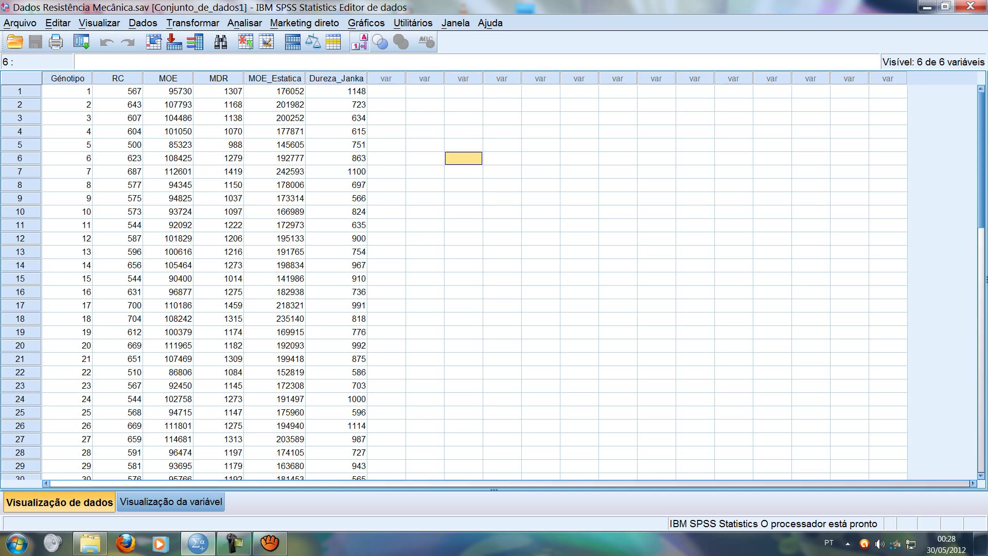
left_click(463, 132)
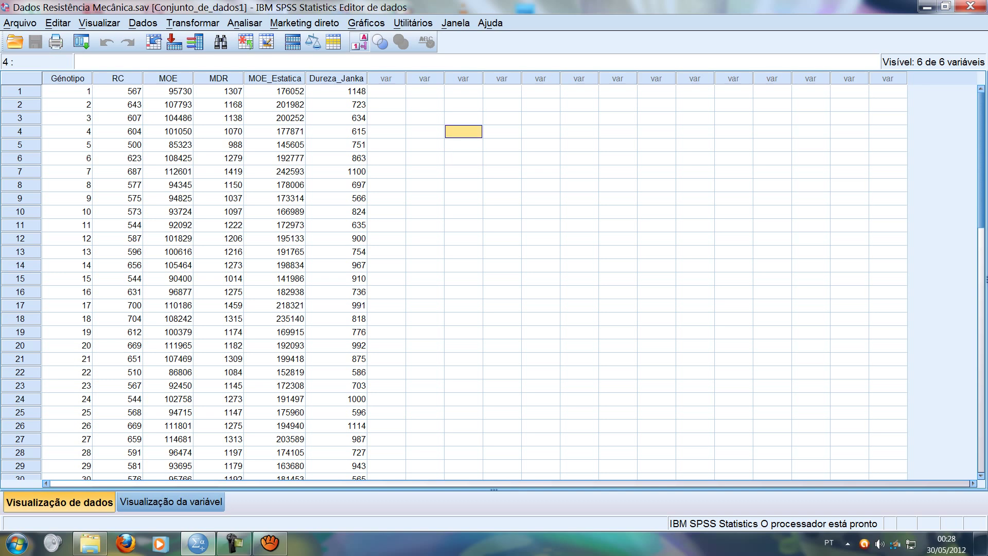
left_click(336, 78)
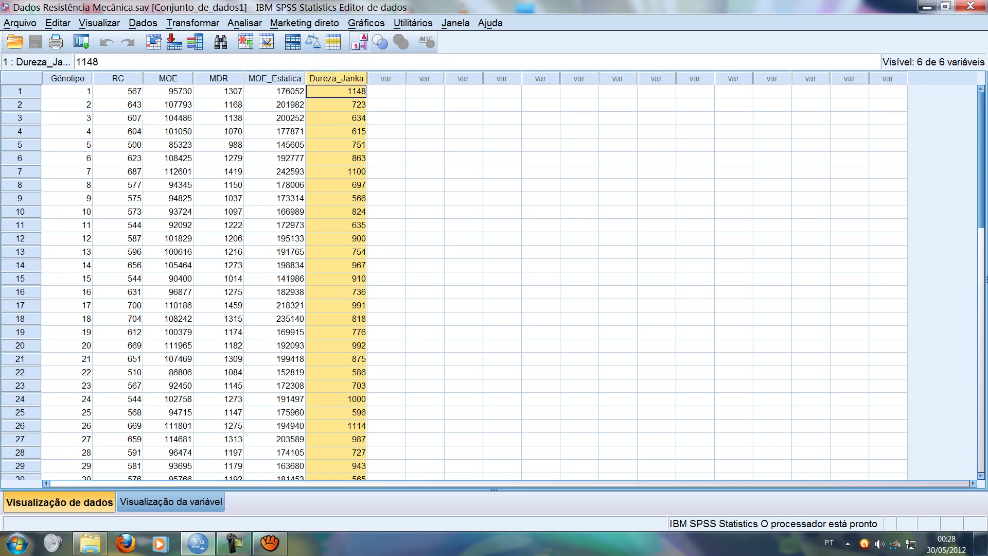
scroll(475, 282, "down", 3)
scroll(474, 282, "up", 3)
scroll(463, 278, "down", 8)
scroll(463, 278, "up", 8)
left_click(464, 118)
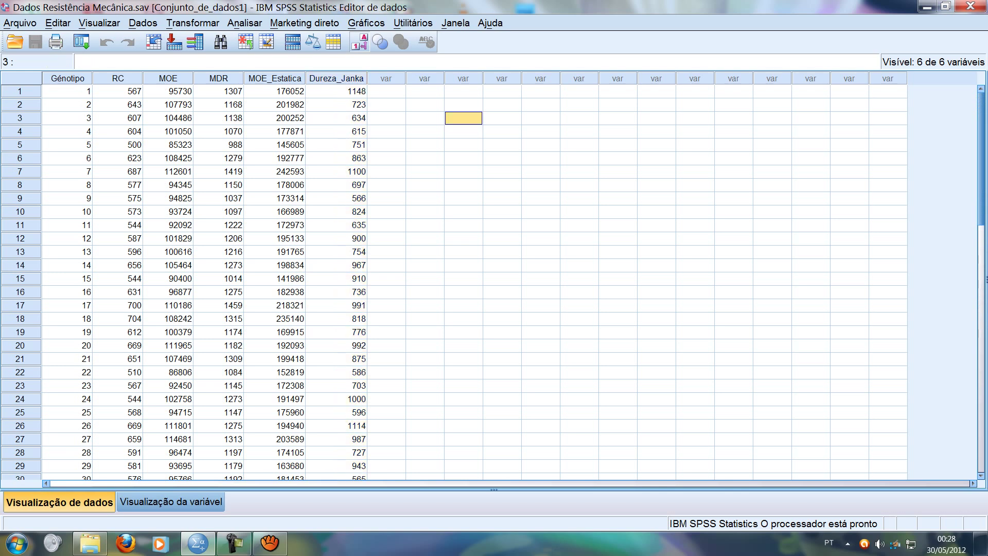
key("Down")
key("Down")
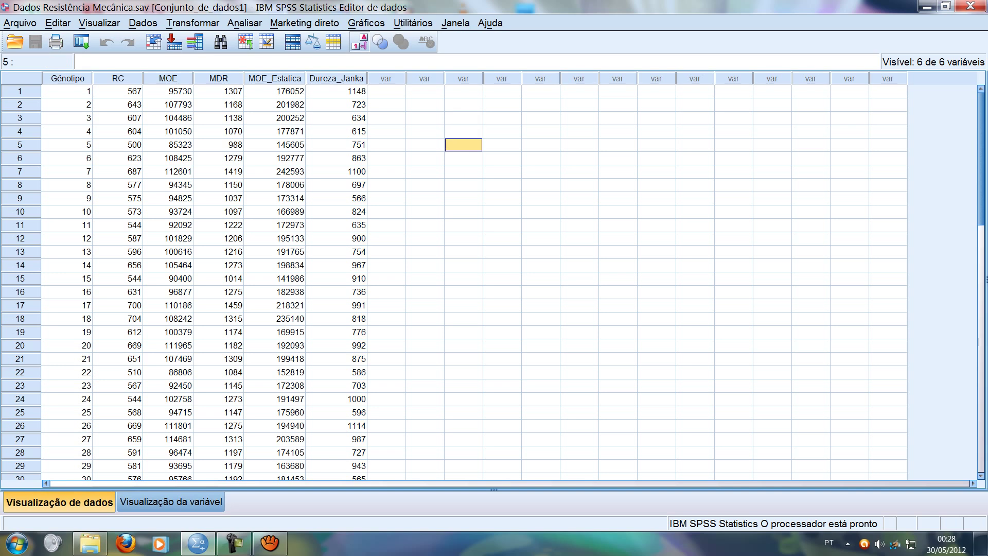
left_click(336, 78)
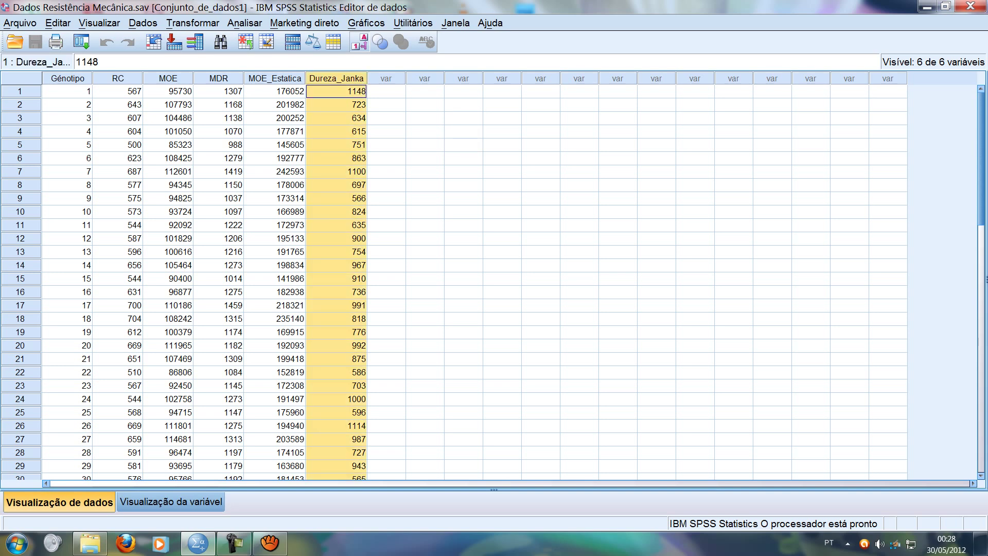
left_click_drag(117, 78, 274, 78)
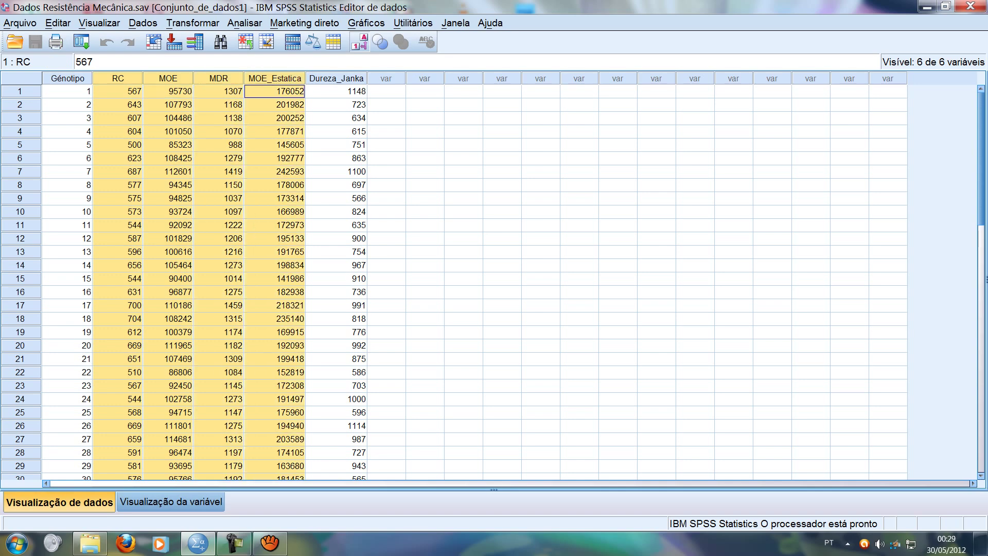
left_click(464, 145)
left_click(463, 131)
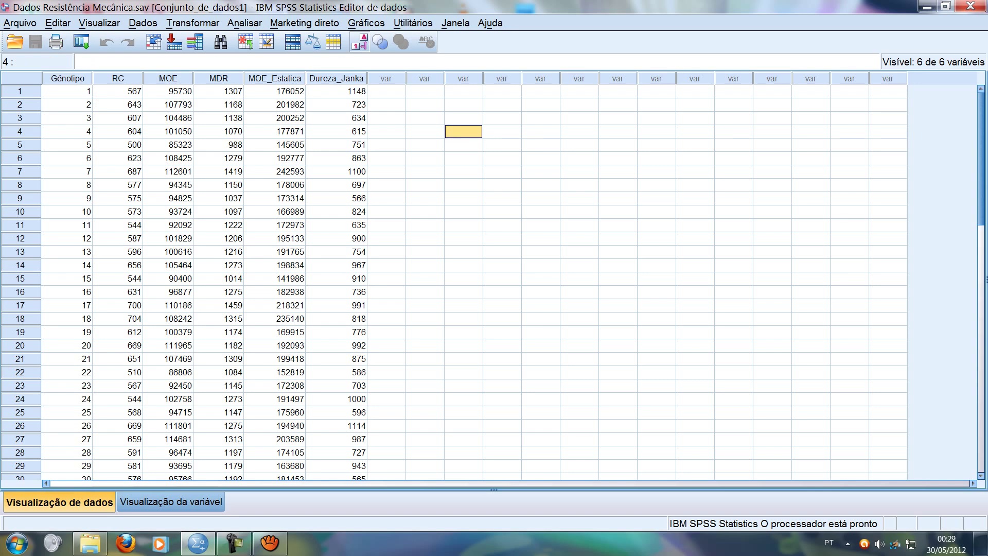
Start a linear regression analysis and clear the variable assigned as dependent
left_click(244, 22)
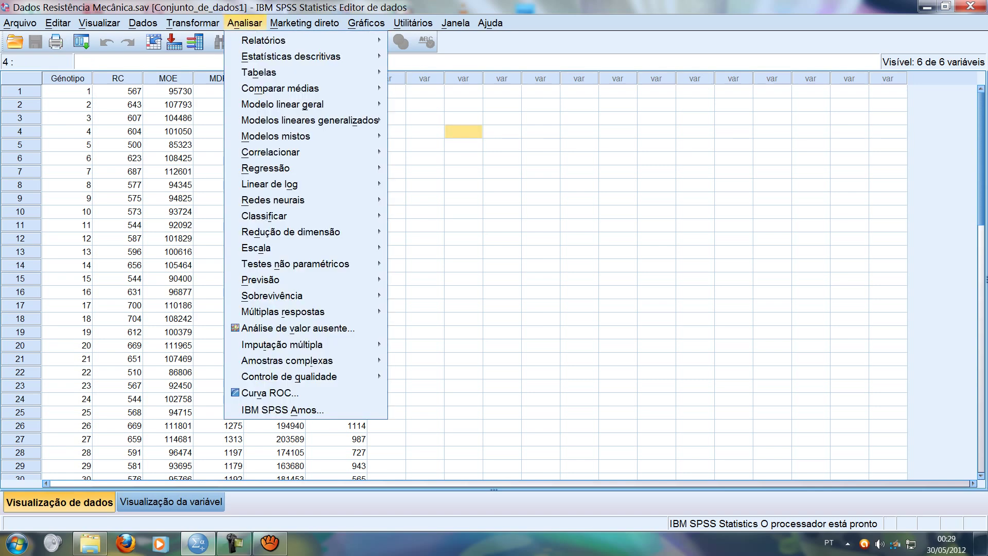
mouse_move(306, 168)
key("Down")
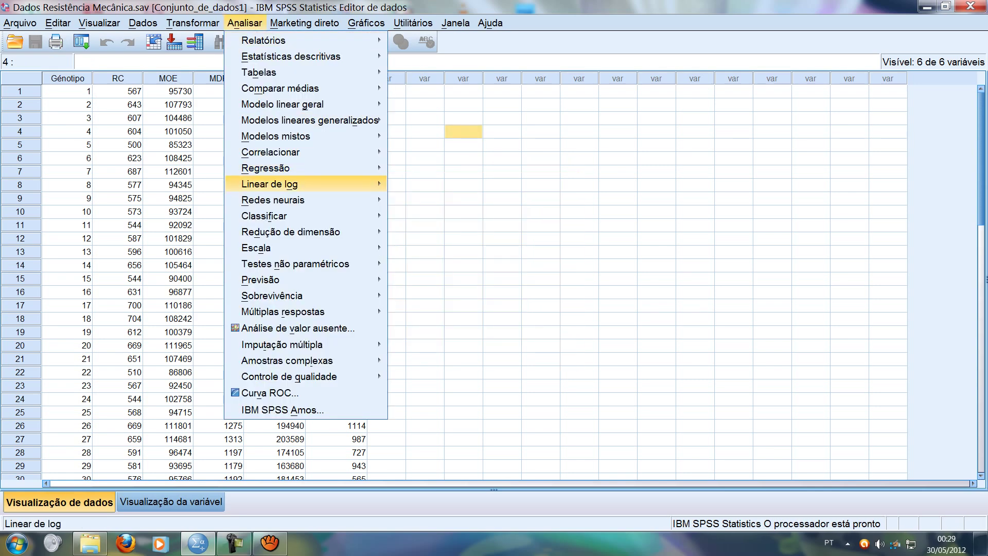
key("Right")
key("Left")
key("Up")
key("Right")
key("Down")
key("Return")
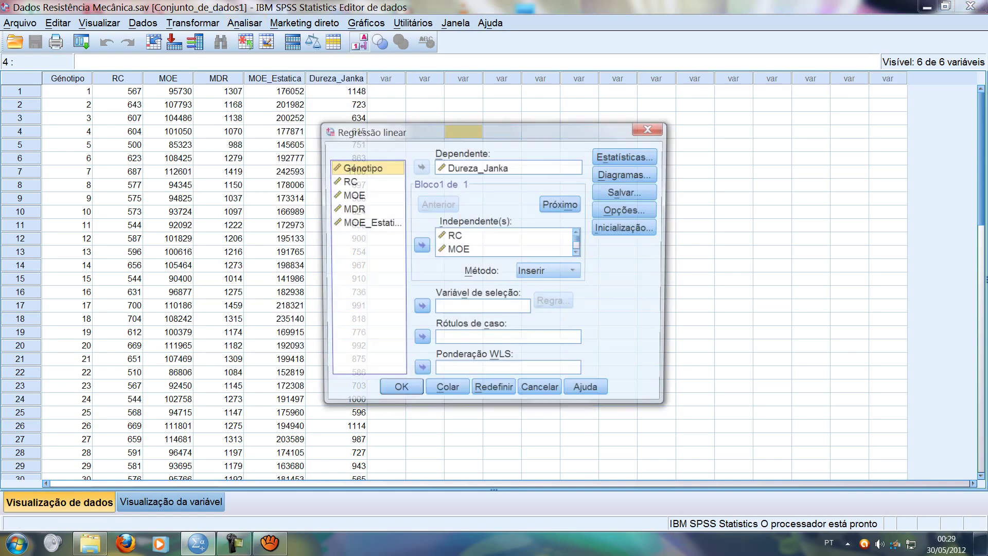
left_click(419, 166)
Remove RC, MOE, MDR and MOE_Estatica from the regression's independent variables
left_click(503, 236)
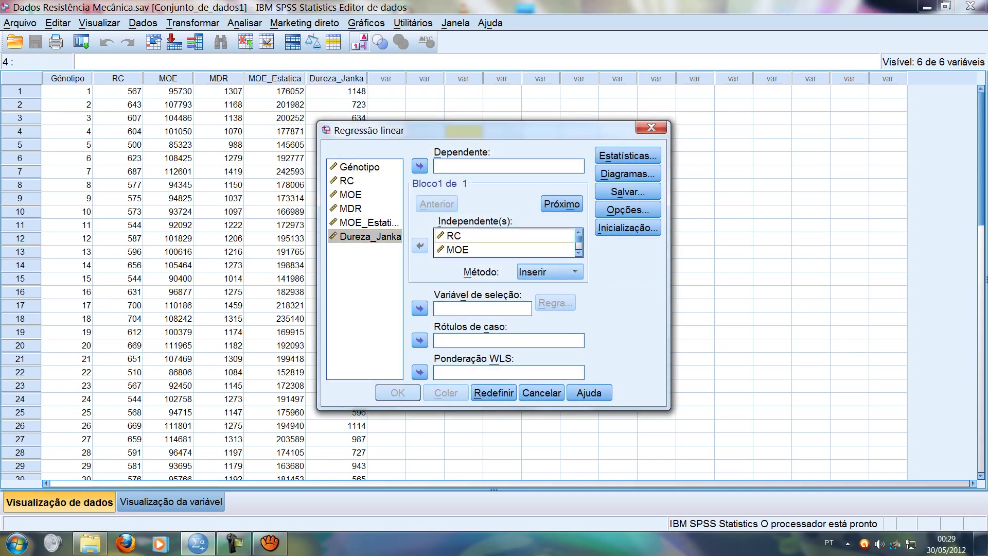
left_click(578, 252)
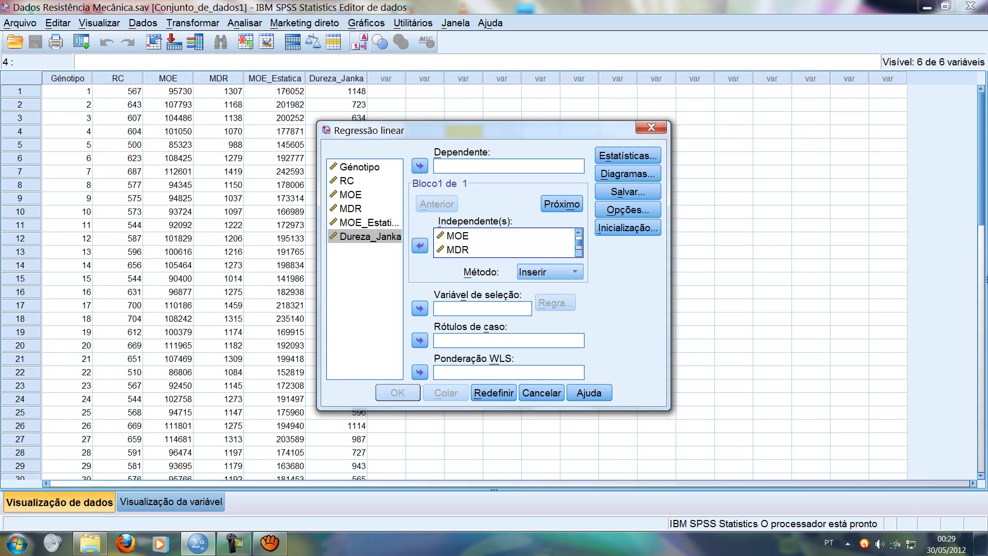
left_click(578, 252)
left_click(504, 250)
left_click(419, 246)
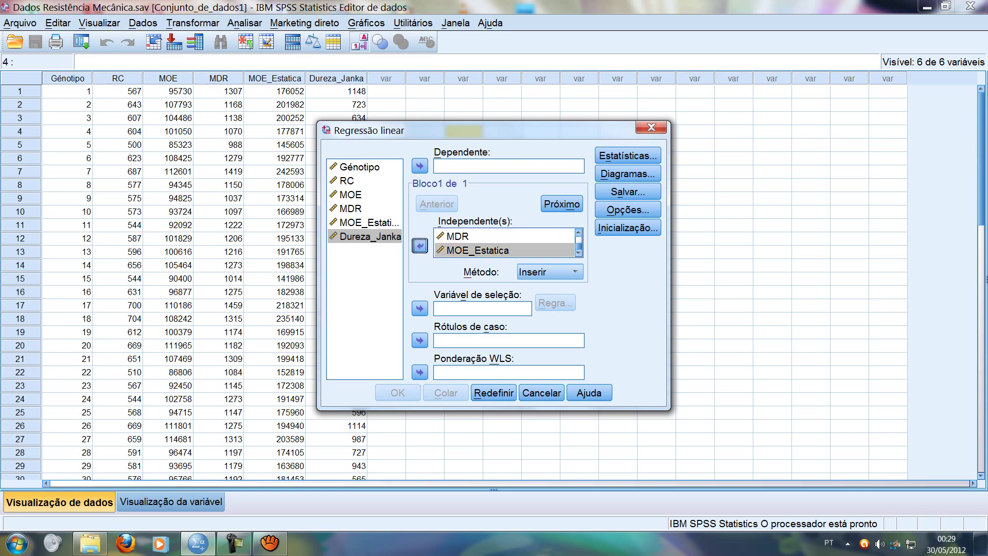
left_click(503, 236)
left_click(419, 245)
left_click(503, 236)
left_click(420, 245)
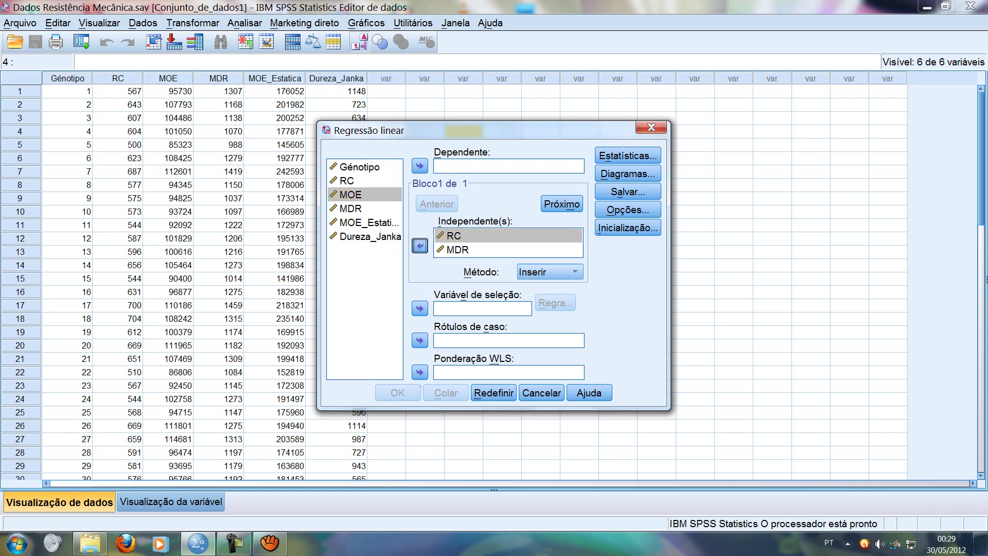
left_click(503, 236)
key("shift+Tab")
key("space")
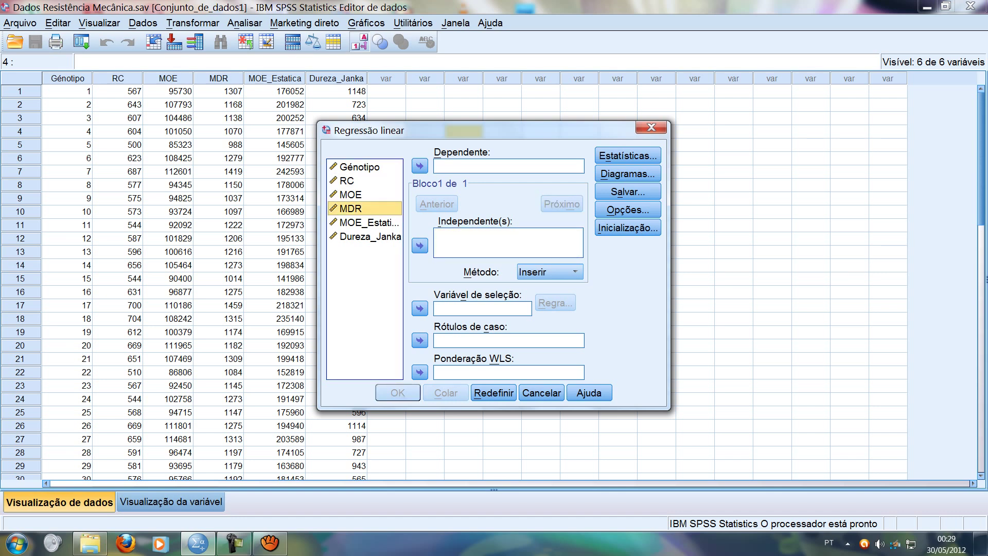
Assign Dureza_Janka as the dependent variable and RC, MOE, MDR and MOE_Estatica as the independent variables
left_click(364, 236)
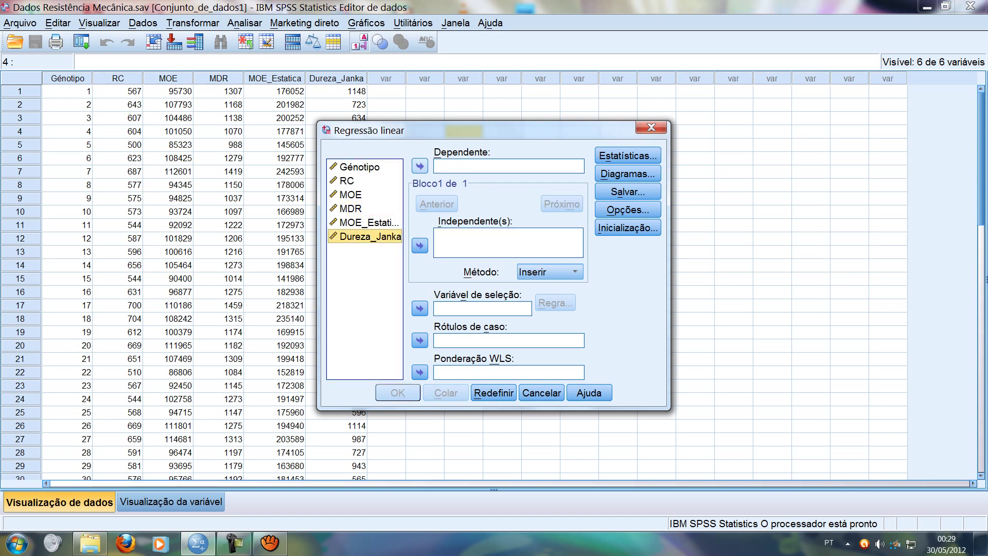
key("space")
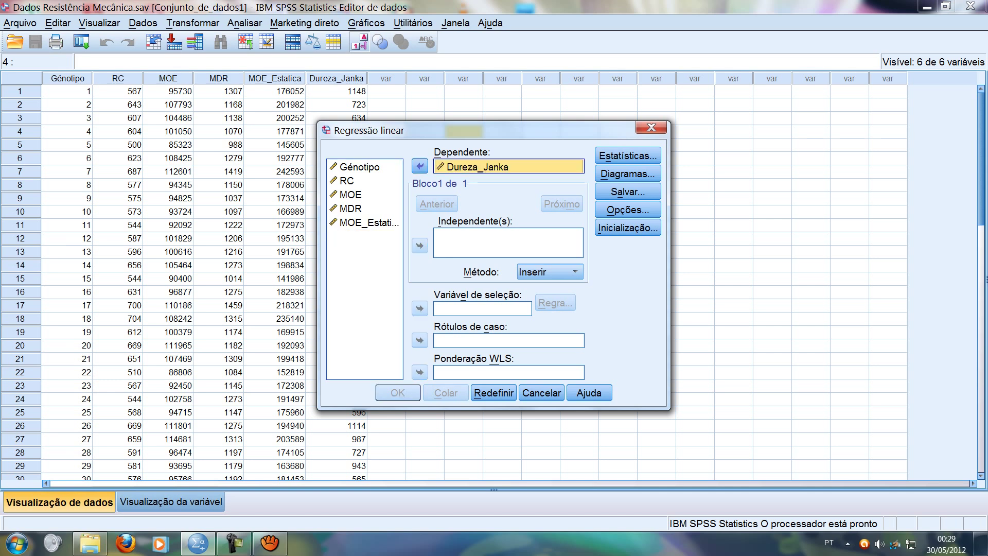
left_click(364, 181)
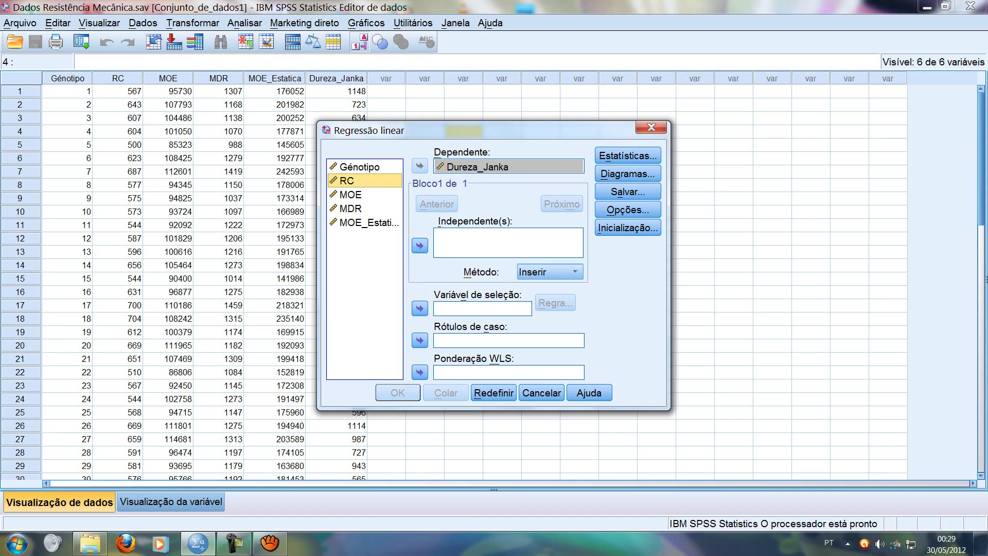
key("shift+Down")
key("shift+Down")
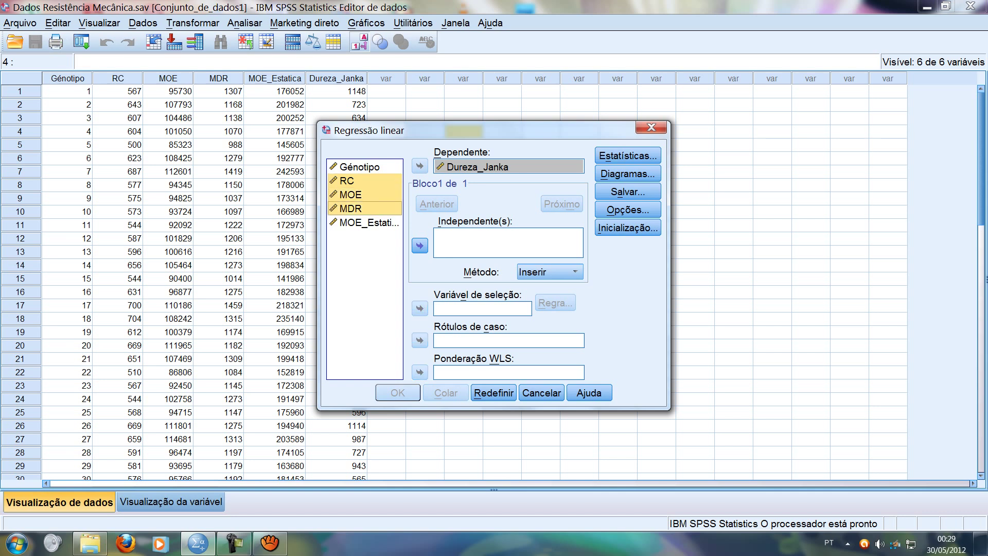
key("shift+Down")
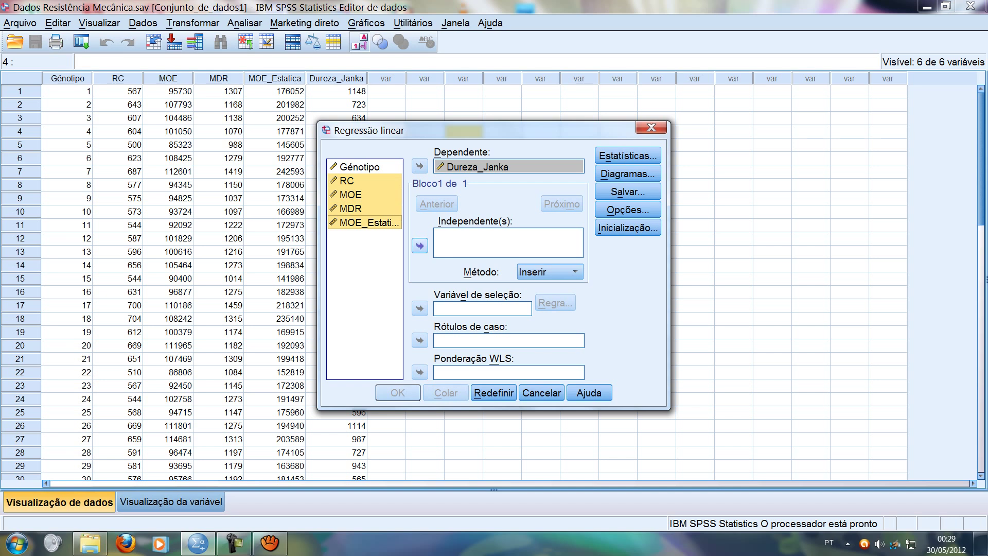
left_click(419, 246)
Keep estimates, model fit, R squared change and descriptives enabled in the regression statistics, and run the regression
left_click(628, 156)
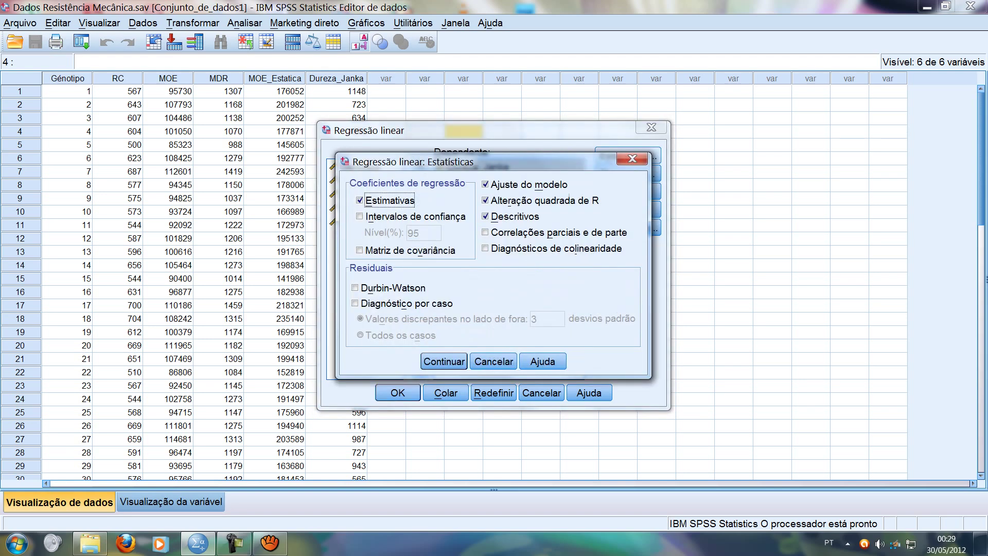
left_click(485, 200)
left_click(485, 217)
left_click(486, 216)
left_click(485, 201)
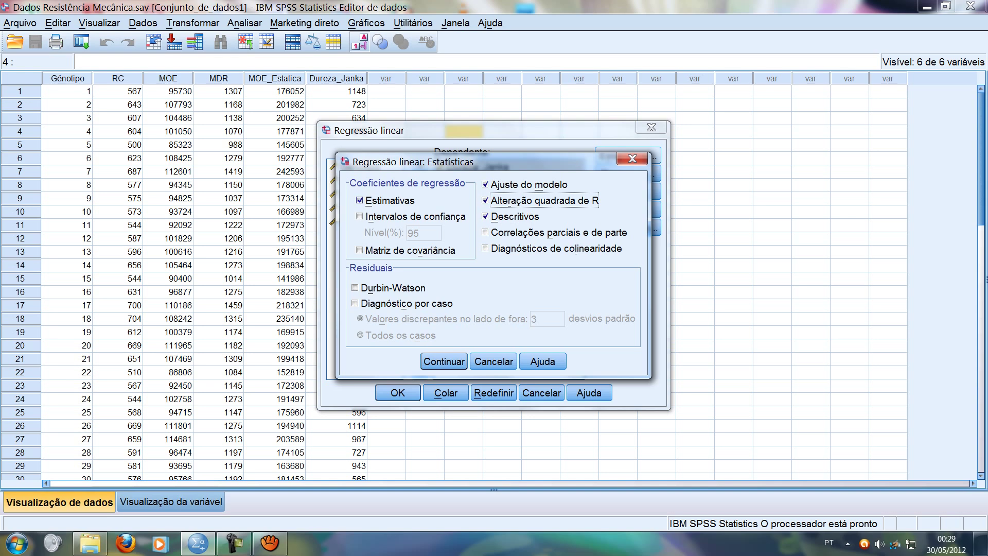
key("Return")
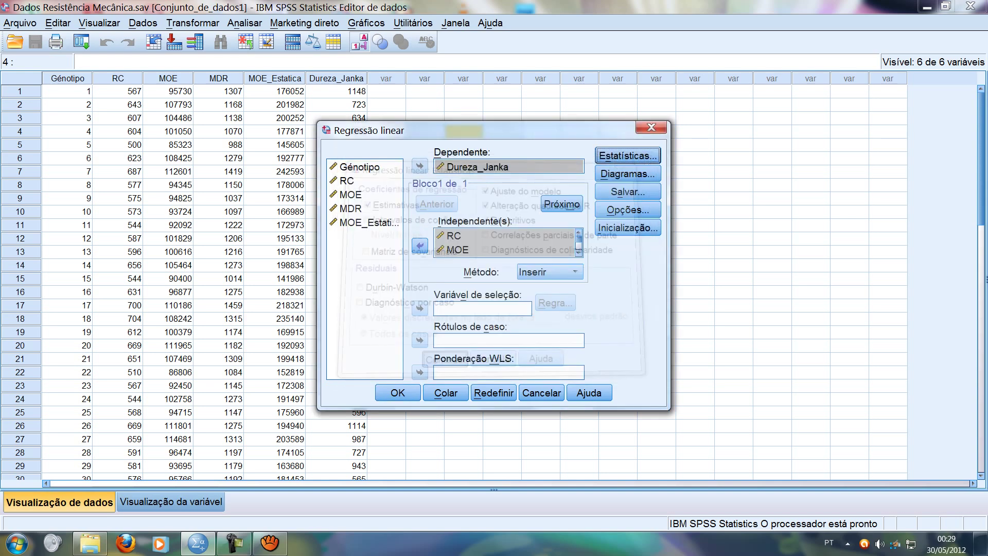
key("Return")
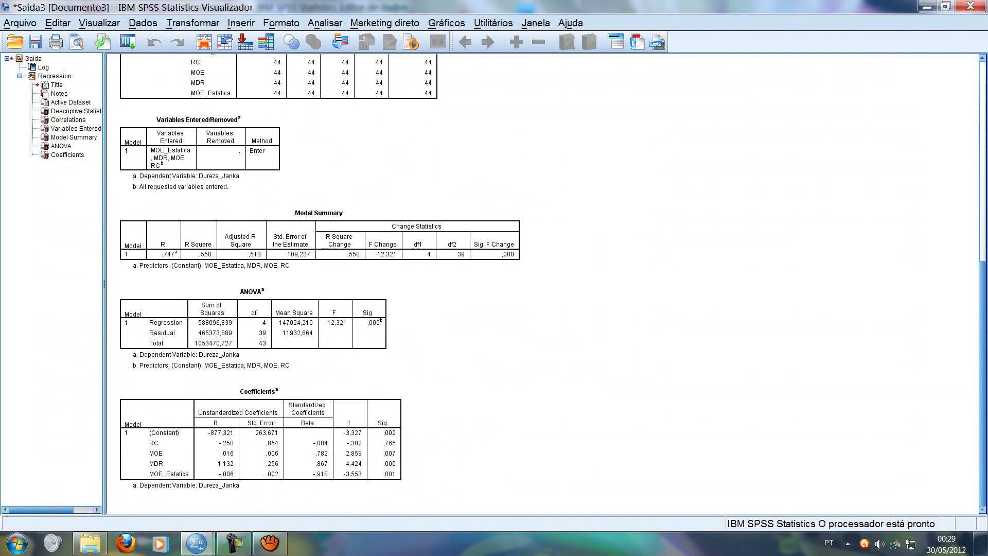
Switch to the Windows Snipping Tool and capture the Coefficients table with its footnote from the regression output
left_click(17, 543)
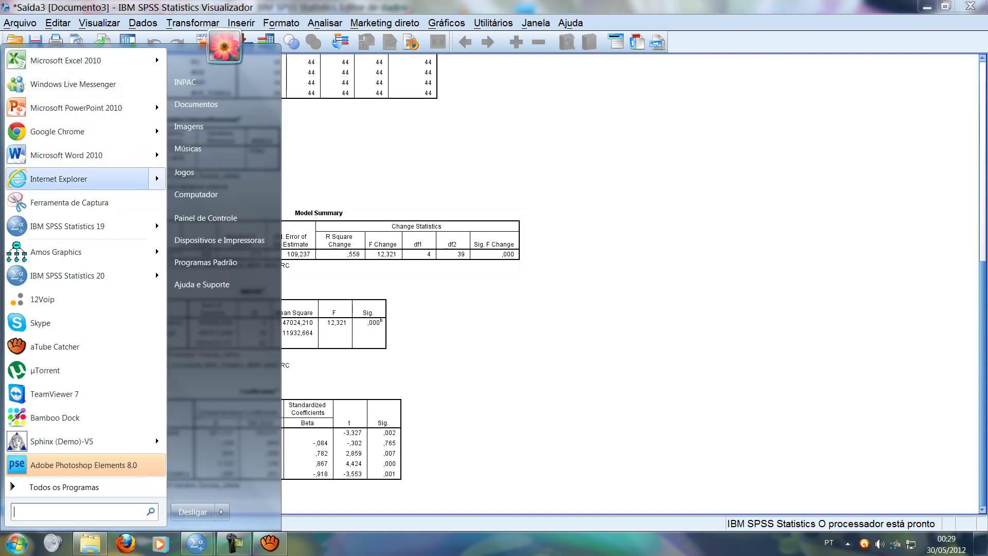
left_click(70, 203)
left_click_drag(107, 380, 445, 499)
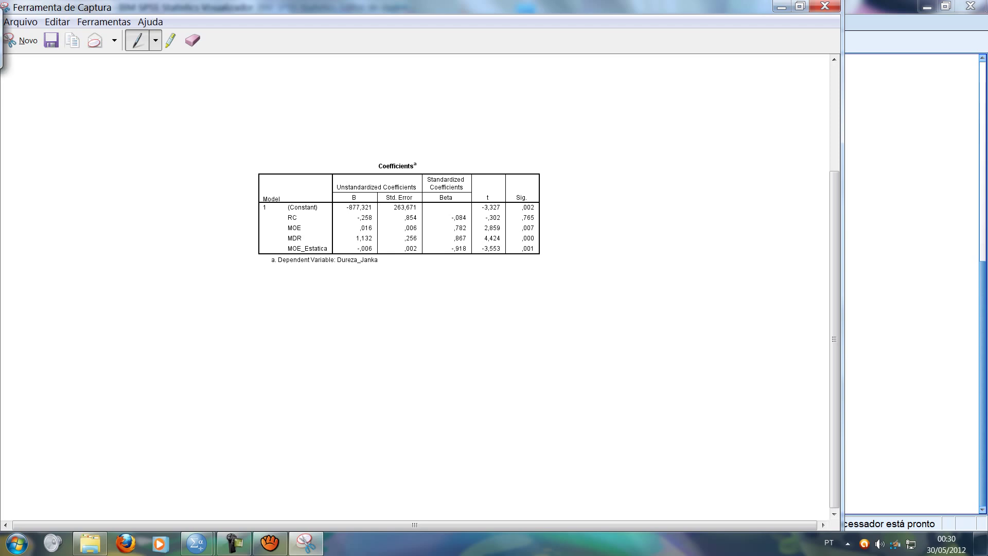
Handwrite the note "Questão 1 - Obter equação p/ prever a variável Y (Dureza-Janka)." below the captured table
mouse_move(32, 376)
left_mouse_down()
mouse_move(31, 387)
mouse_move(36, 360)
left_mouse_up()
mouse_move(30, 375)
left_mouse_down()
mouse_move(41, 383)
mouse_move(51, 371)
mouse_move(58, 385)
mouse_move(87, 378)
mouse_move(77, 366)
mouse_move(96, 384)
left_mouse_up()
mouse_move(93, 379)
left_mouse_down()
mouse_move(143, 378)
mouse_move(146, 387)
mouse_move(193, 379)
left_mouse_up()
left_click_drag(187, 371, 208, 379)
left_click_drag(211, 365, 240, 366)
left_click_drag(247, 364, 248, 378)
mouse_move(250, 364)
left_mouse_down()
mouse_move(251, 377)
mouse_move(254, 368)
left_mouse_up()
mouse_move(235, 360)
left_mouse_down()
mouse_move(243, 355)
mouse_move(271, 380)
mouse_move(337, 362)
mouse_move(344, 372)
left_mouse_up()
mouse_move(344, 371)
left_mouse_down()
mouse_move(349, 359)
mouse_move(351, 371)
mouse_move(409, 370)
mouse_move(412, 354)
left_mouse_up()
mouse_move(422, 360)
left_mouse_down()
mouse_move(423, 370)
mouse_move(453, 369)
mouse_move(468, 354)
left_mouse_up()
mouse_move(468, 363)
left_mouse_down()
mouse_move(478, 344)
mouse_move(519, 367)
left_mouse_up()
mouse_move(528, 349)
left_mouse_down()
mouse_move(530, 367)
mouse_move(547, 350)
mouse_move(565, 362)
left_mouse_up()
left_click_drag(565, 358, 590, 355)
left_click_drag(600, 346, 596, 365)
mouse_move(609, 360)
left_mouse_down()
mouse_move(612, 345)
mouse_move(619, 360)
left_mouse_up()
mouse_move(620, 360)
left_mouse_down()
mouse_move(630, 344)
mouse_move(638, 358)
left_mouse_up()
left_click(644, 345)
mouse_move(641, 344)
left_mouse_down()
mouse_move(638, 358)
mouse_move(654, 361)
left_mouse_up()
left_click(662, 356)
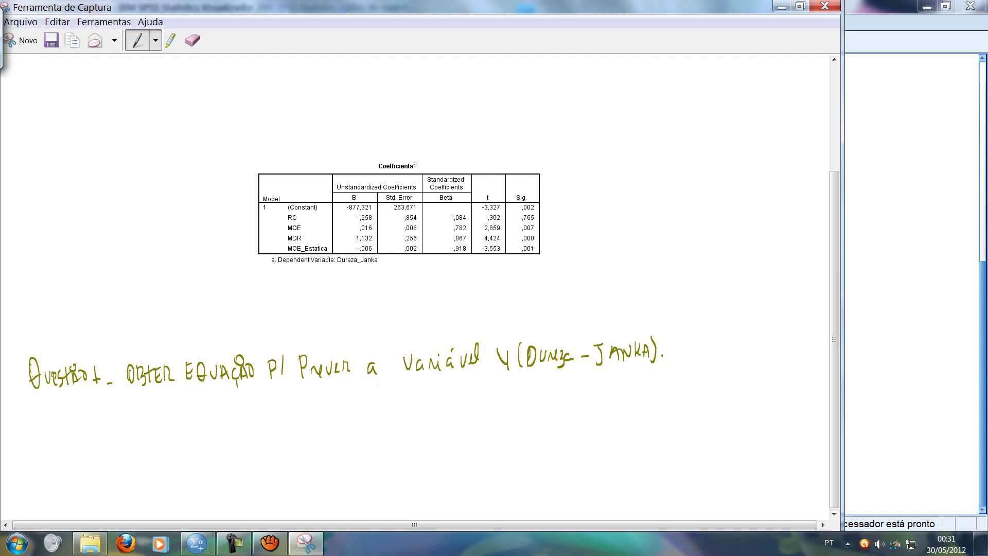
Set the custom pen colour to navy blue (Azul-marinho) and underline Dureza_Janka in the table's footnote
left_click(155, 40)
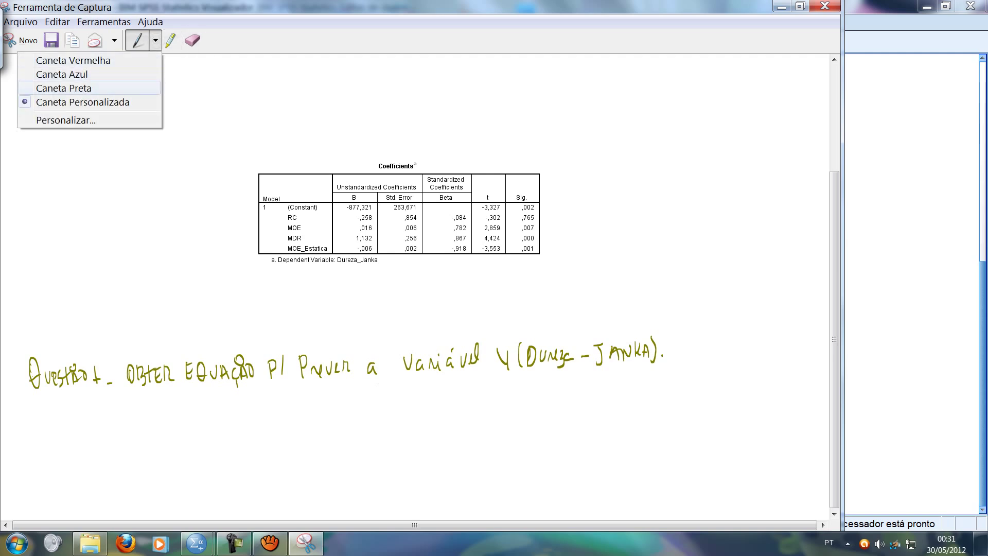
left_click(66, 120)
left_click(215, 69)
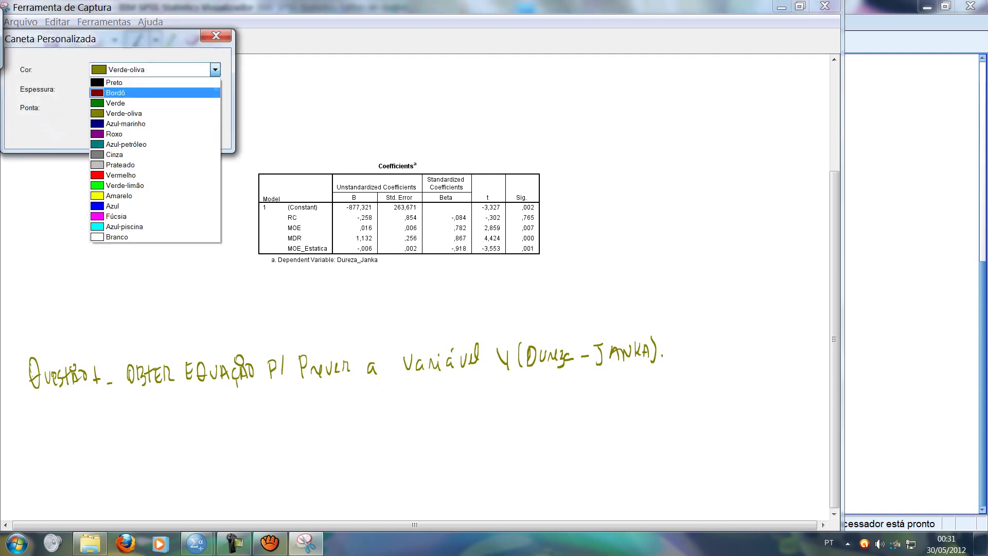
left_click(126, 124)
left_click(138, 135)
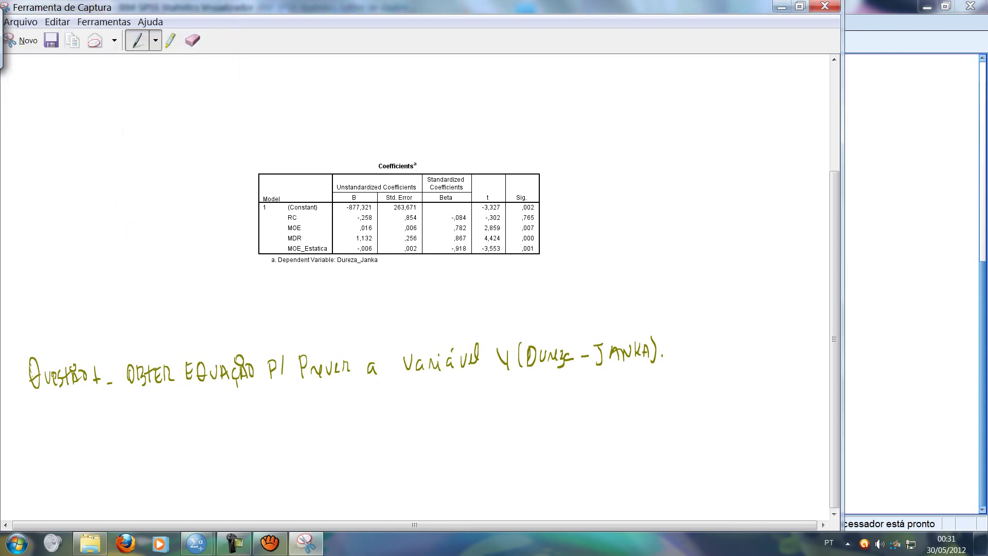
left_click_drag(338, 265, 380, 265)
Handwrite the general equation "Dureza = a + b1x1 + b2x2 + b3x3 + b4x4" beneath the question
mouse_move(13, 416)
left_mouse_down()
mouse_move(14, 433)
mouse_move(33, 417)
mouse_move(57, 436)
mouse_move(75, 427)
left_mouse_up()
left_click_drag(87, 421, 131, 424)
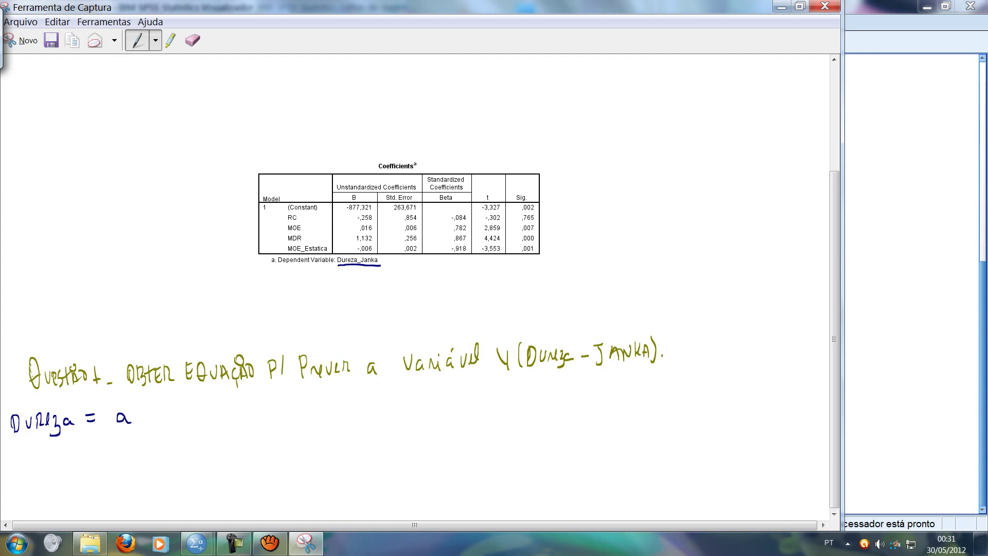
mouse_move(149, 419)
left_mouse_down()
mouse_move(165, 418)
mouse_move(158, 427)
mouse_move(186, 412)
mouse_move(187, 423)
mouse_move(226, 428)
mouse_move(266, 419)
left_mouse_up()
mouse_move(260, 412)
left_mouse_down()
mouse_move(260, 427)
mouse_move(308, 424)
left_mouse_up()
mouse_move(325, 407)
left_mouse_down()
mouse_move(316, 423)
mouse_move(373, 417)
mouse_move(367, 426)
left_mouse_up()
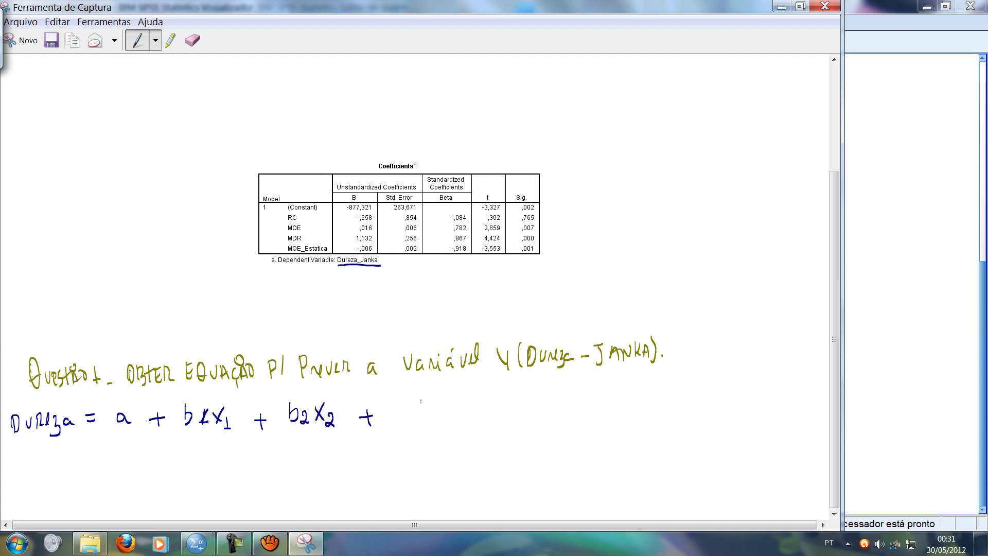
mouse_move(421, 399)
left_mouse_down()
mouse_move(430, 414)
mouse_move(421, 420)
left_mouse_up()
mouse_move(435, 413)
left_mouse_down()
mouse_move(435, 431)
mouse_move(461, 420)
left_mouse_up()
mouse_move(462, 401)
left_mouse_down()
mouse_move(452, 418)
mouse_move(470, 423)
mouse_move(462, 431)
left_mouse_up()
mouse_move(505, 408)
left_mouse_down()
mouse_move(516, 406)
mouse_move(513, 415)
left_mouse_up()
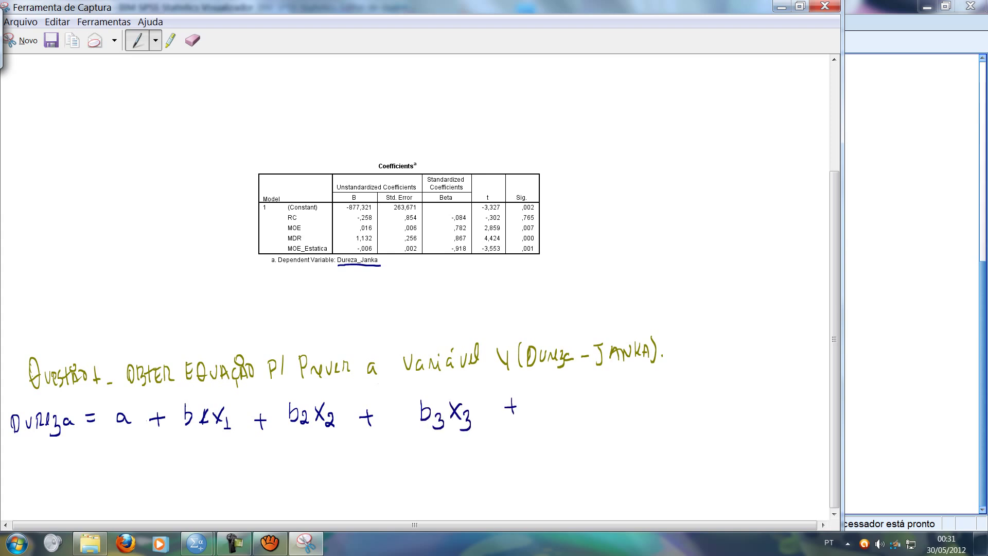
mouse_move(548, 384)
left_mouse_down()
mouse_move(551, 408)
mouse_move(575, 407)
mouse_move(574, 416)
left_mouse_up()
mouse_move(595, 389)
left_mouse_down()
mouse_move(587, 409)
mouse_move(605, 408)
left_mouse_up()
left_click_drag(607, 401, 607, 416)
Switch the annotation pen to the red pen (Caneta Vermelha)
left_click(155, 40)
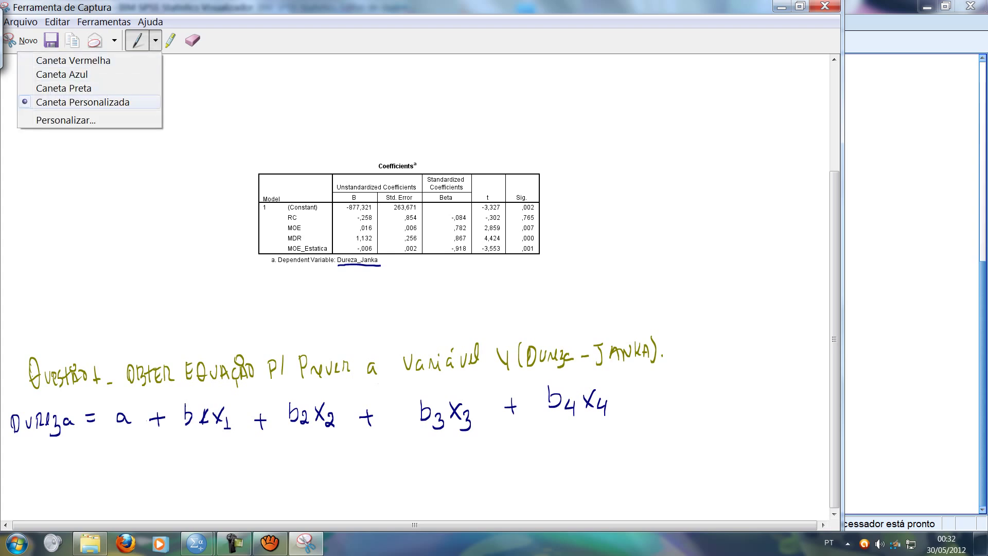
left_click(95, 60)
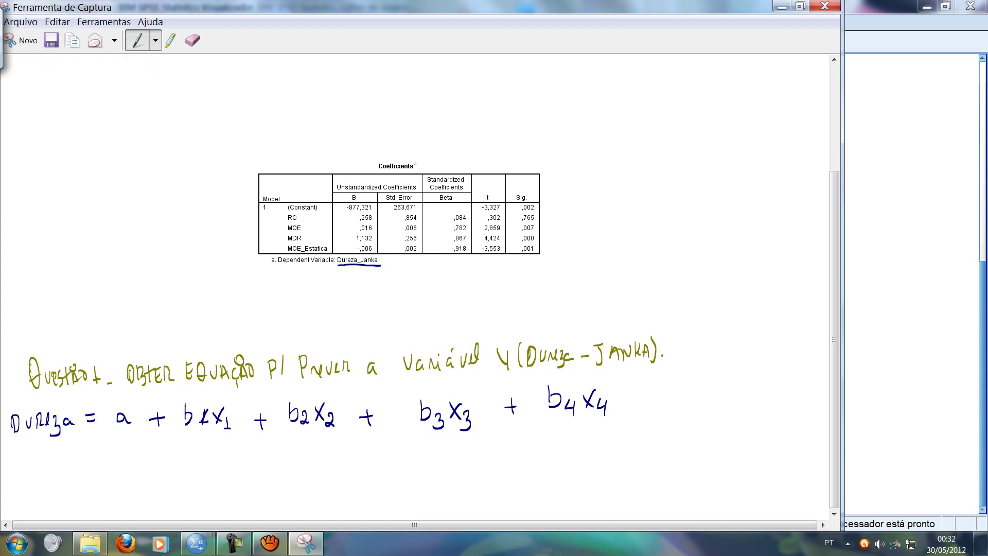